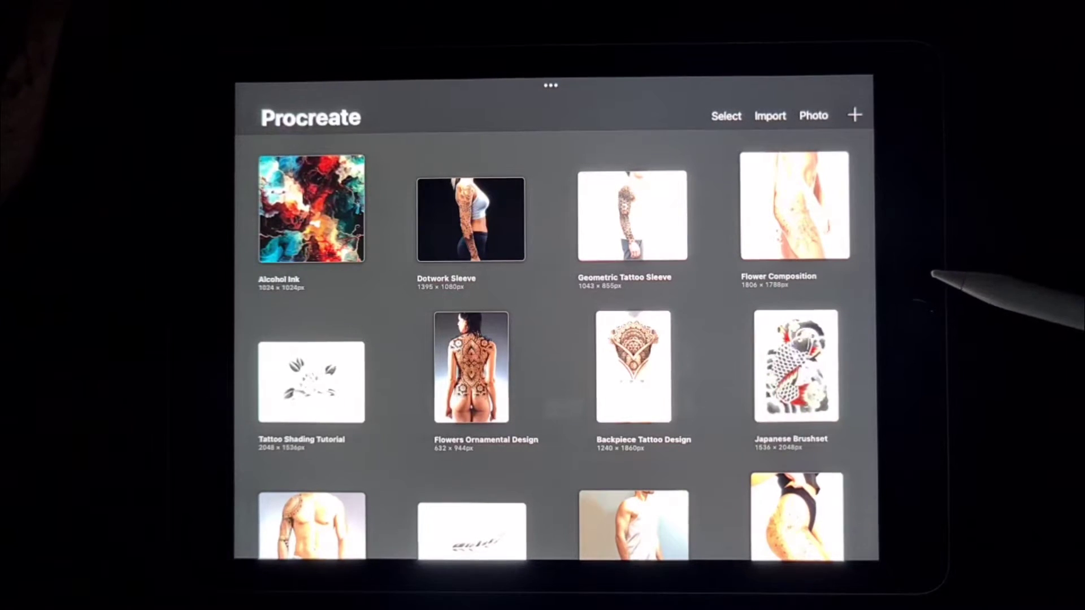
Exit the Procreate gallery to the iPad home screen with the Home shortcut.
key("super+h")
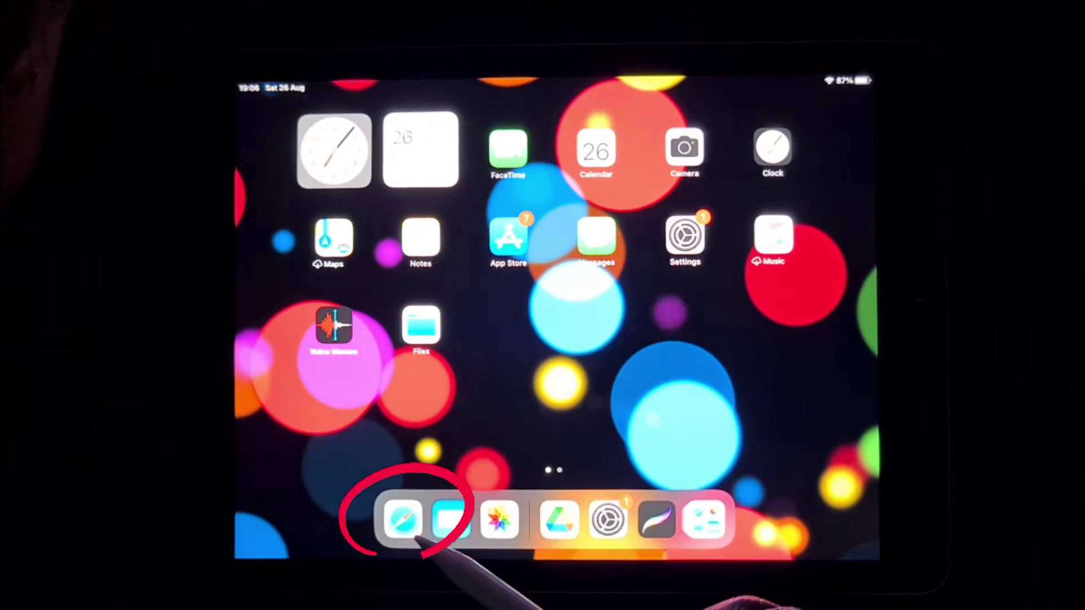
Launch Safari on Etsy and go to the account's Purchases page.
left_click(403, 519)
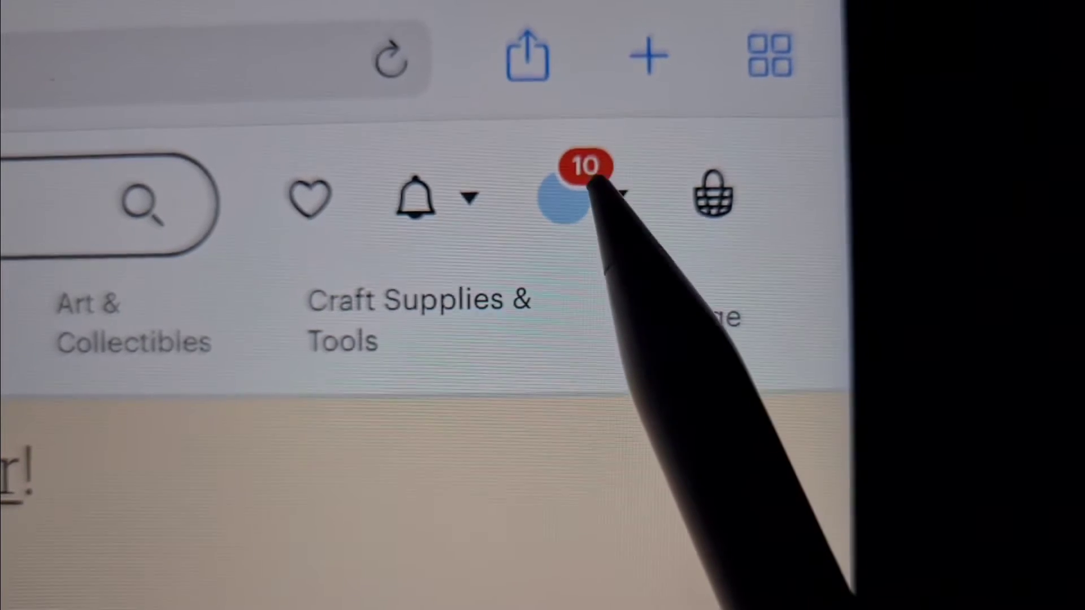
left_click(581, 194)
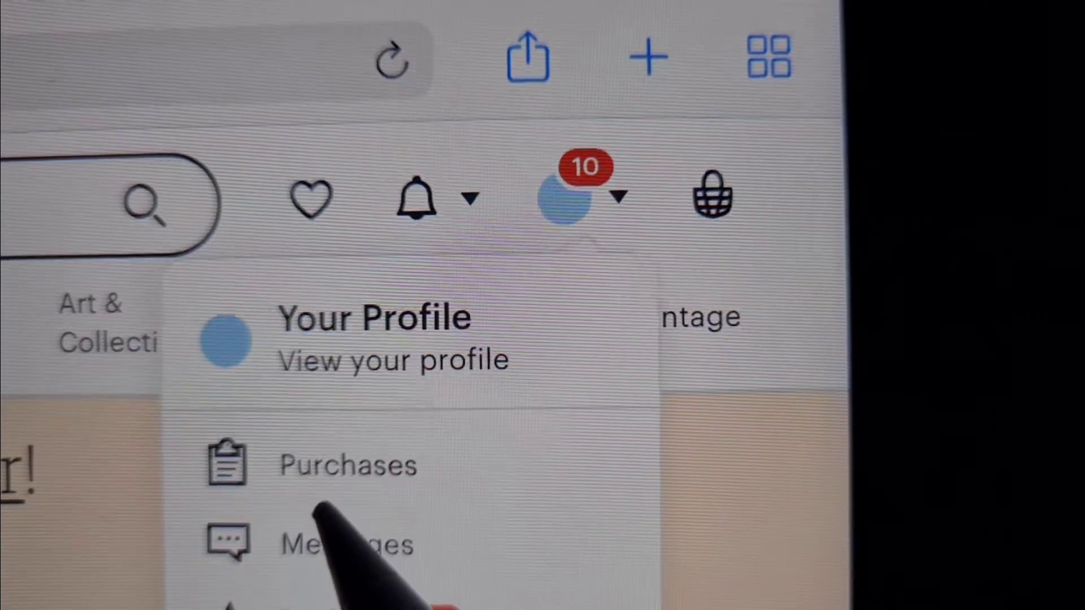
left_click(339, 466)
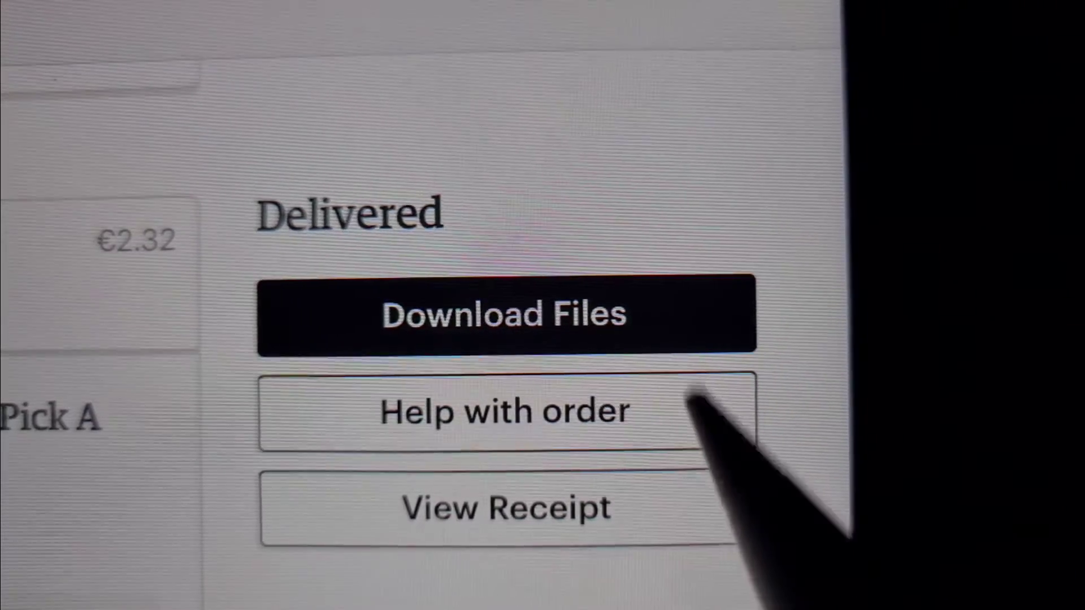
scroll(509, 339, "down", 2)
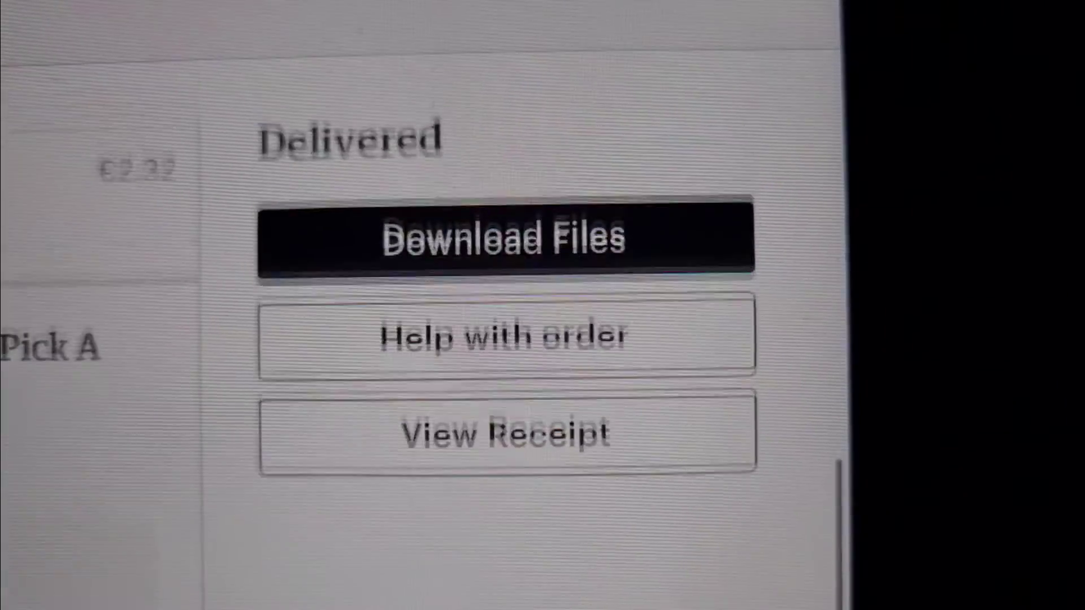
Open the delivered order's Download Files and download one file to reach the seller's page.
left_click(605, 258)
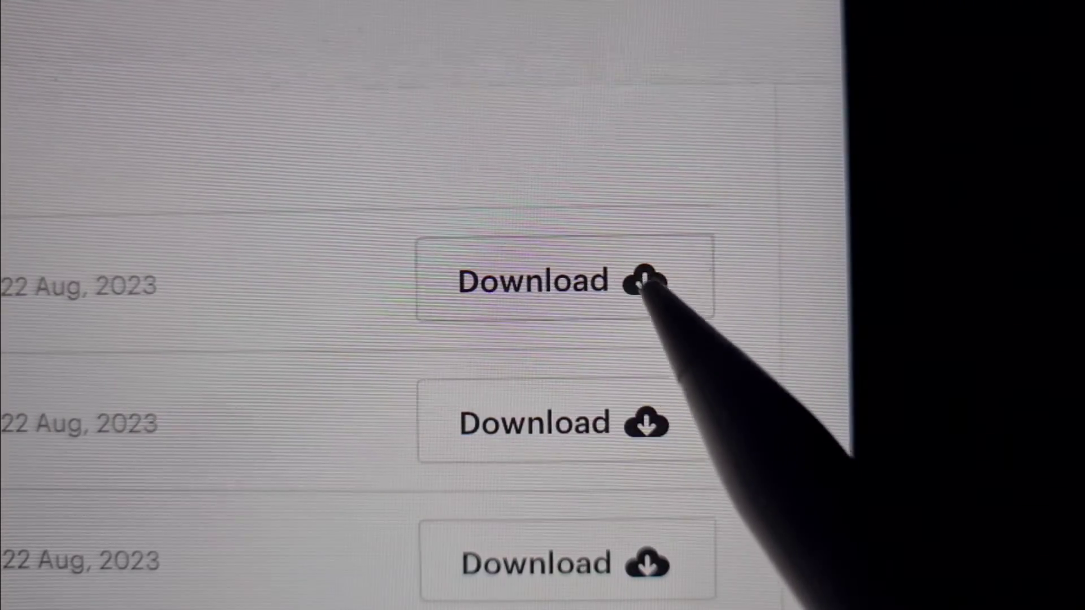
left_click(645, 284)
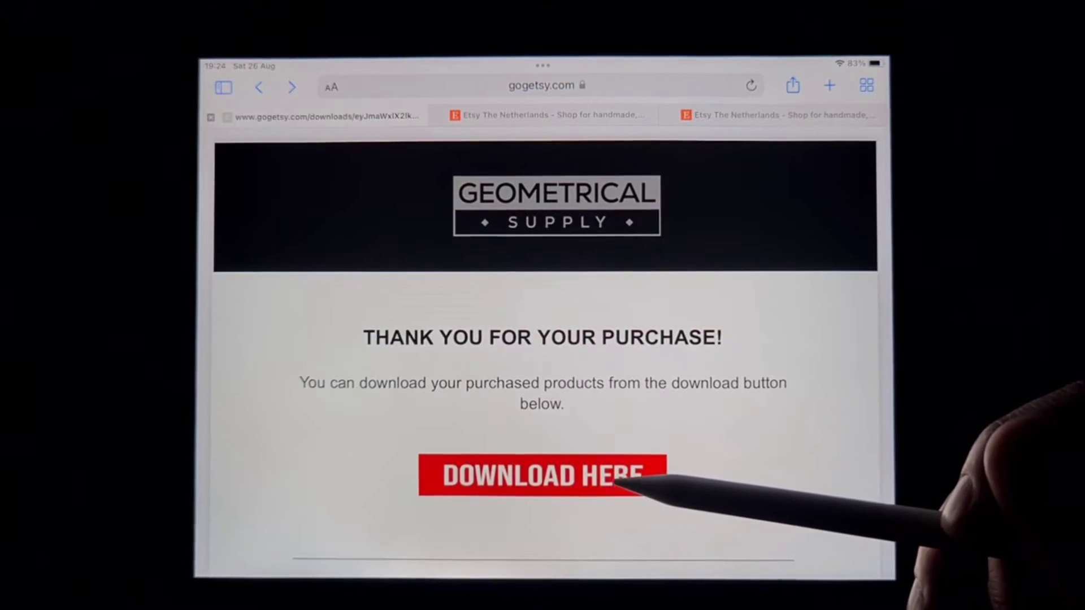
Follow DOWNLOAD HERE to the 'Alcohol Ink' Dropbox shared folder.
left_click(623, 480)
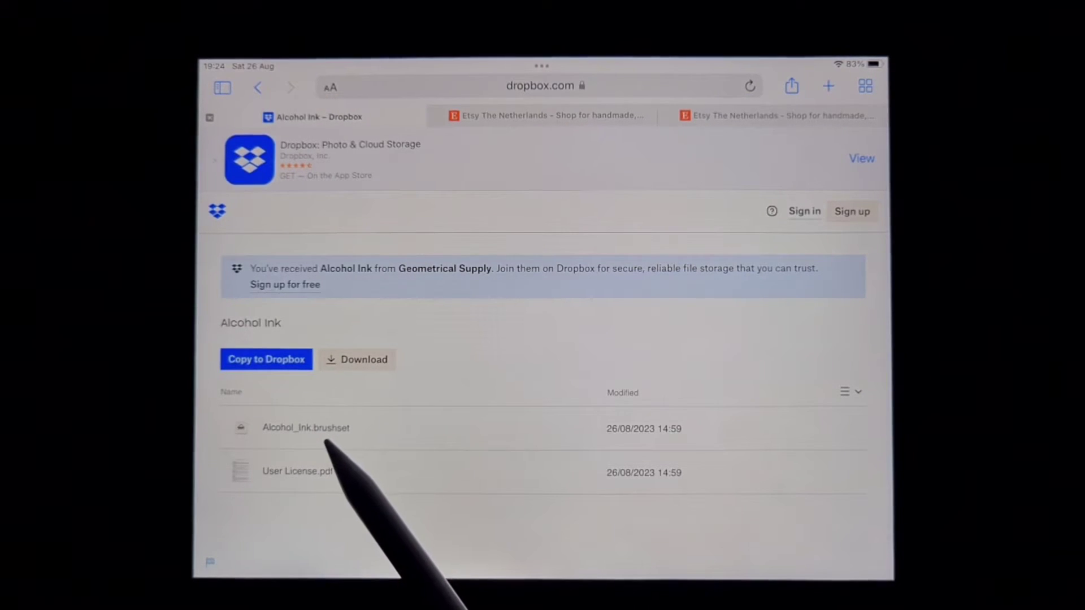
Download Alcohol_Ink.brushset from Dropbox and confirm the Safari download prompt.
left_click(729, 433)
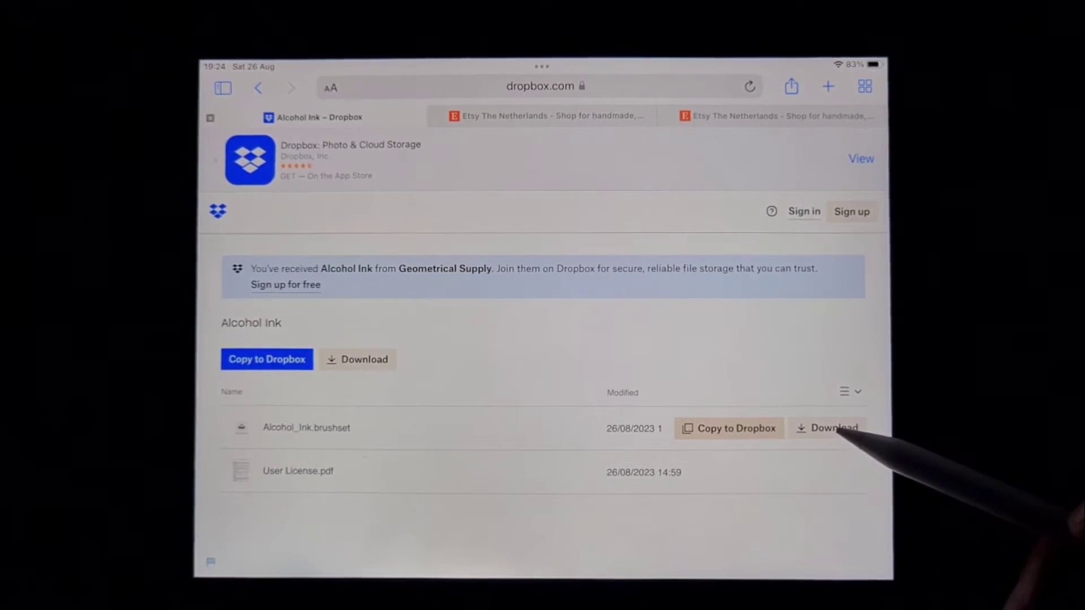
left_click(835, 428)
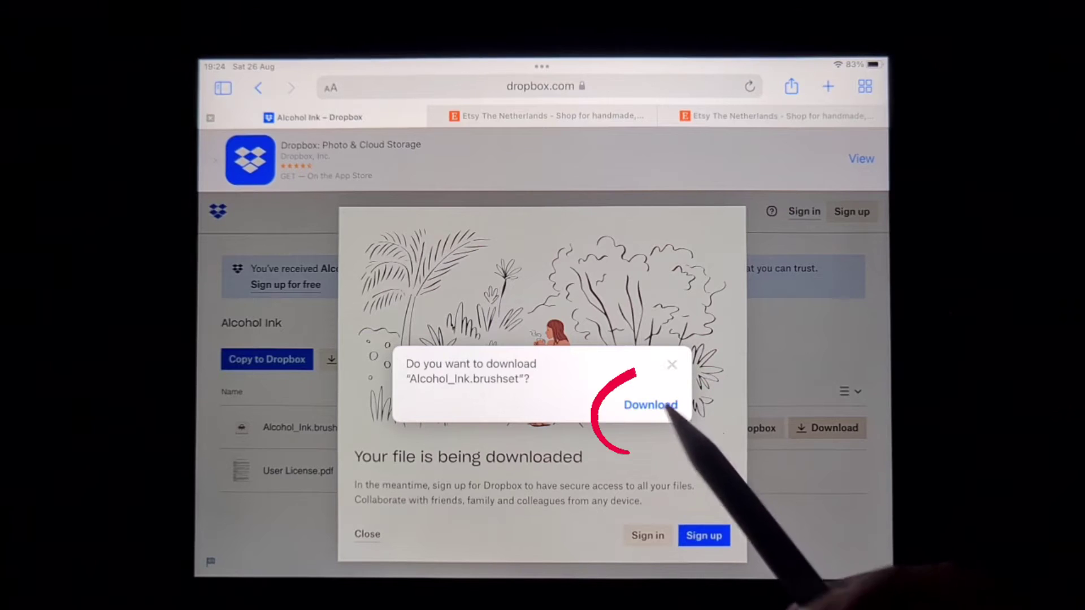
left_click(650, 405)
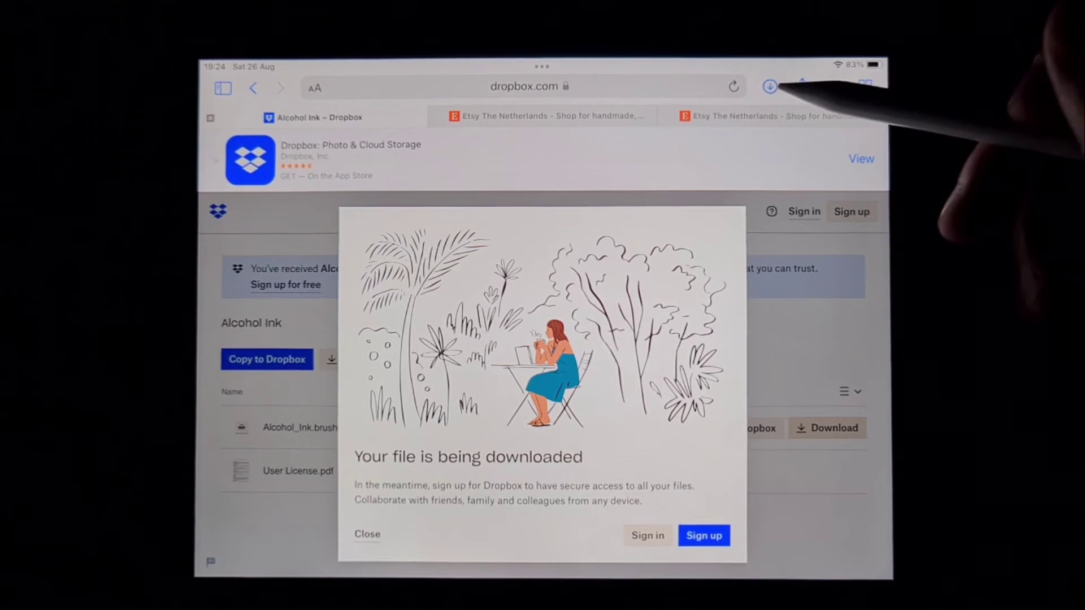
Open Alcohol_Ink from Safari's Downloads list to import it into Procreate.
left_click(770, 85)
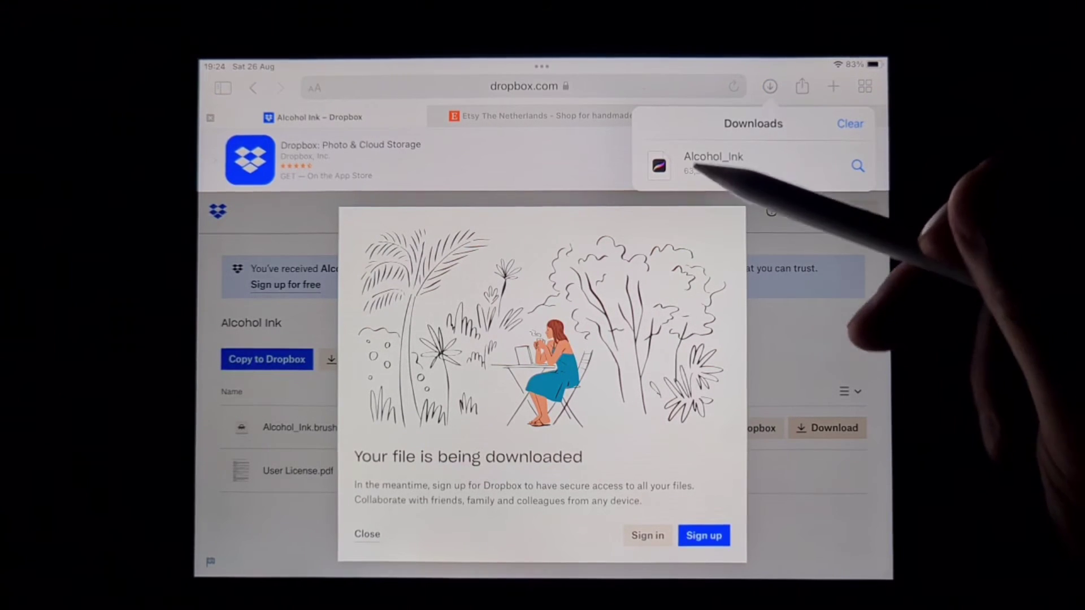
left_click(704, 161)
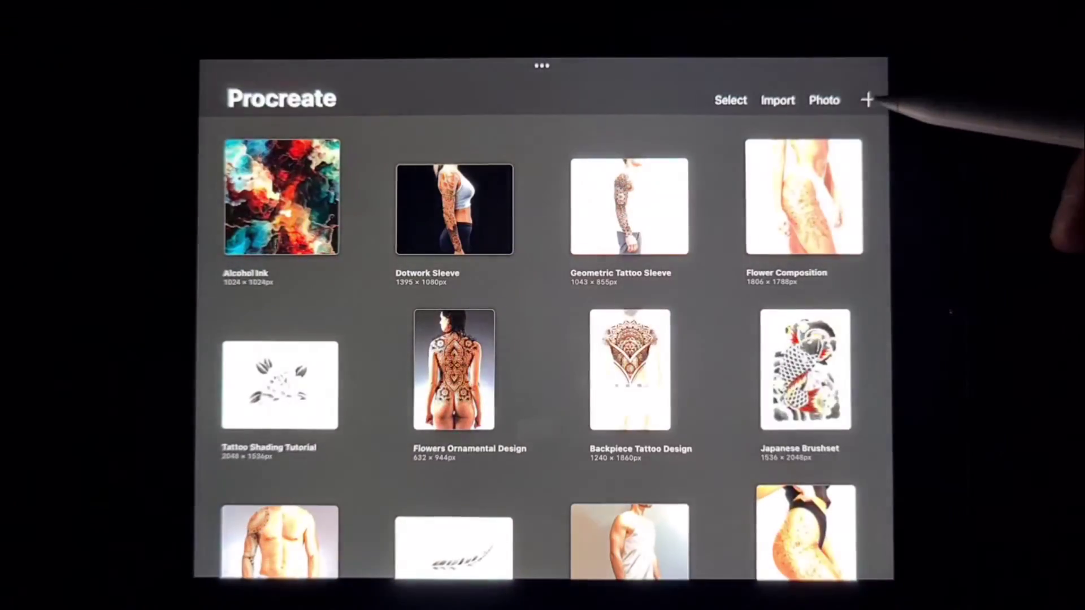
Create a screen-size canvas and select the Alcohol Ink set's Seamless Alcohol Ink 2 brush.
left_click(869, 99)
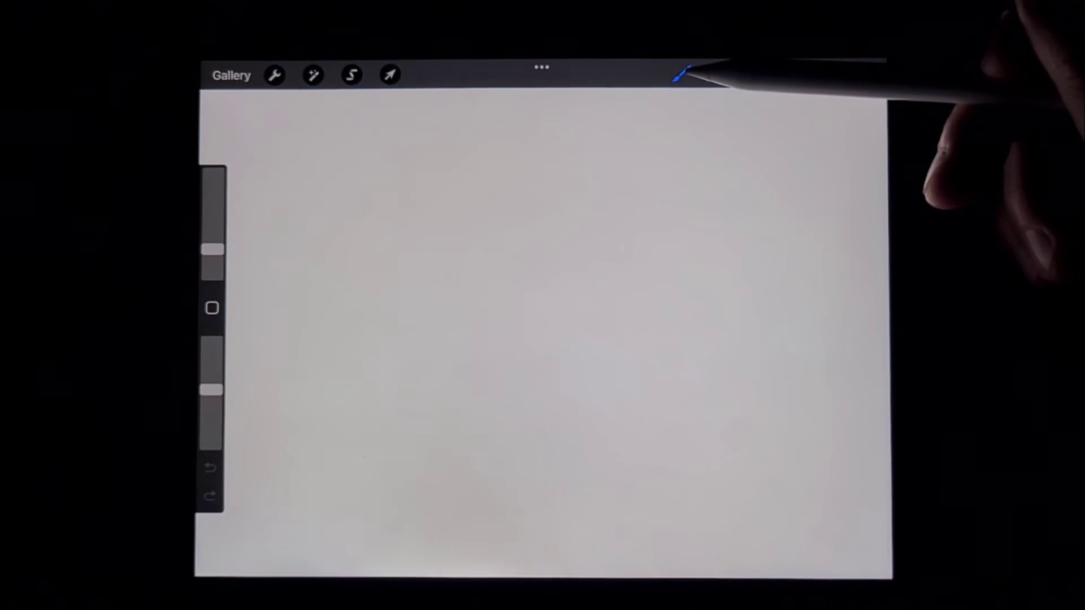
left_click(683, 75)
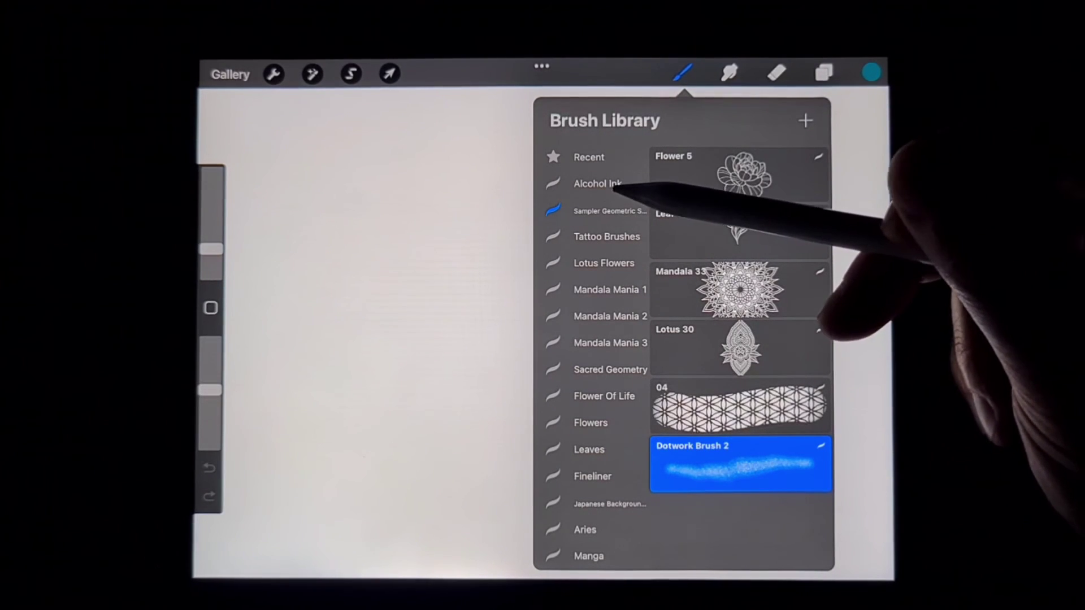
left_click(611, 184)
left_click(750, 222)
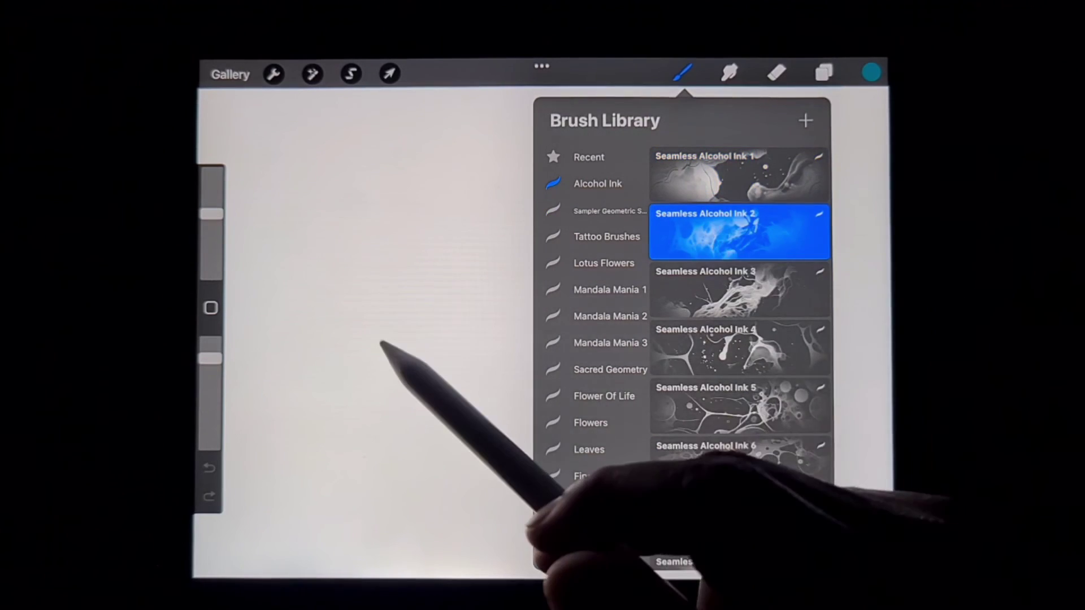
Stamp and drag teal ink across the canvas to build the splash.
left_click(387, 218)
left_click_drag(387, 218, 365, 394)
left_click(460, 483)
left_click(593, 460)
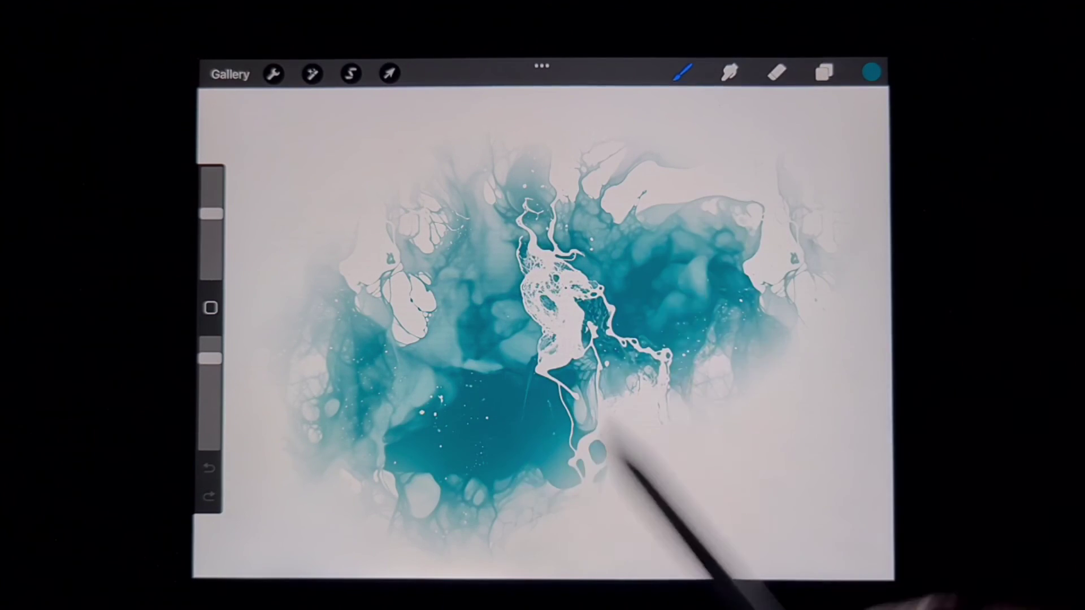
left_click(799, 435)
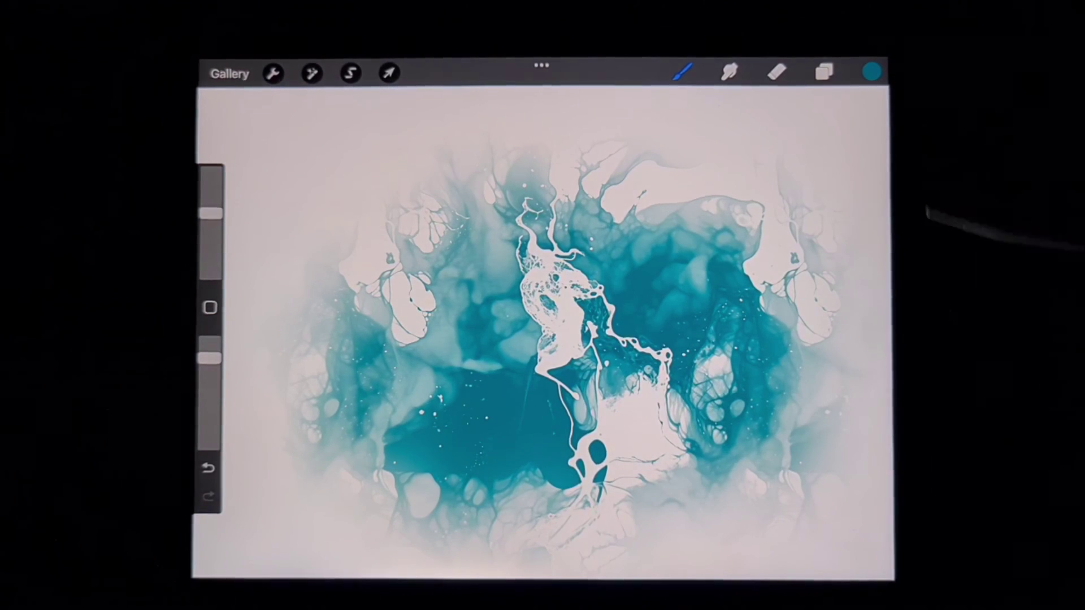